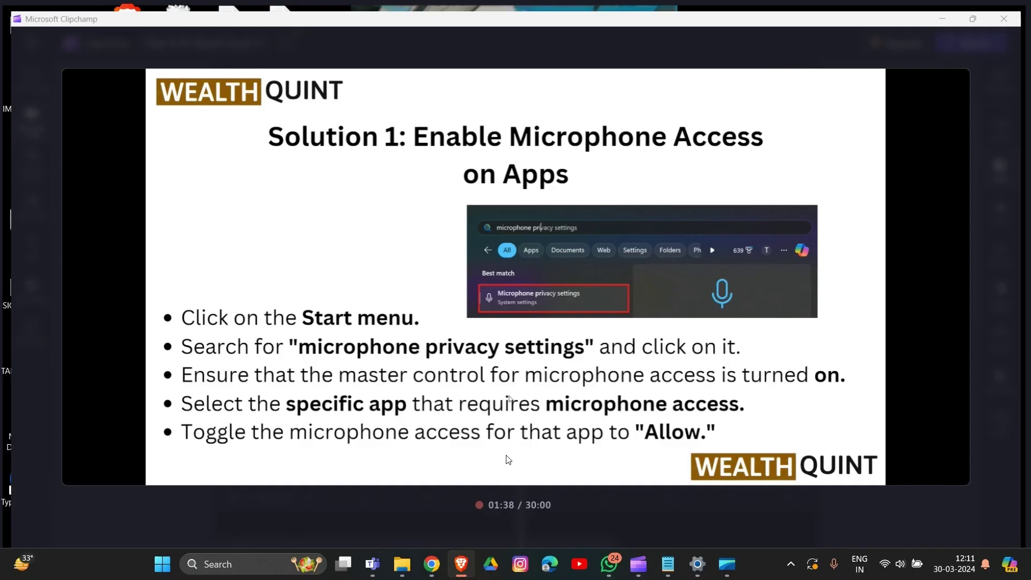
# From the desktop, search 'microphone' and open the Microphone privacy settings page.
pyautogui.press('super+d')
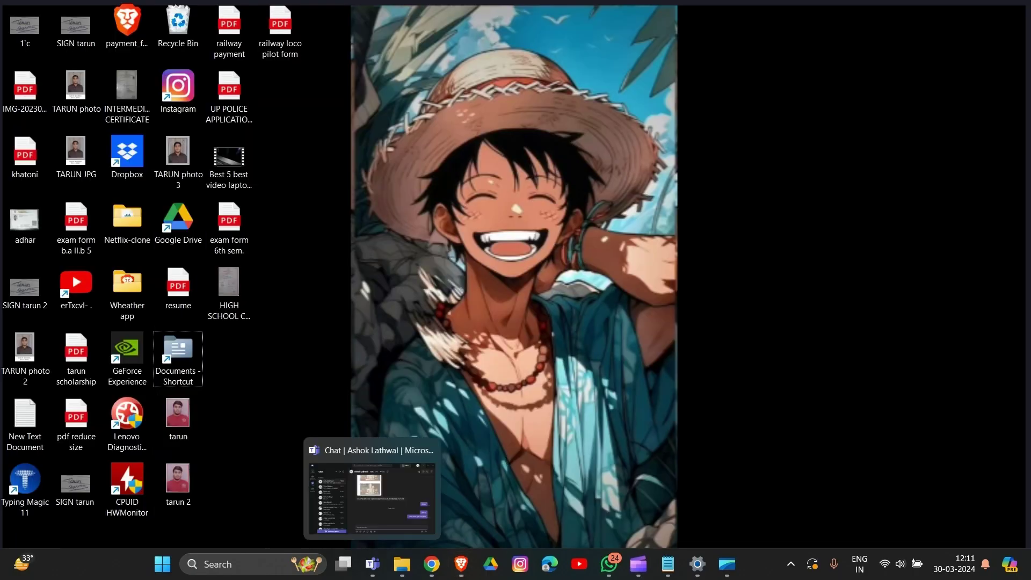
pyautogui.click(229, 565)
pyautogui.write('microphone')
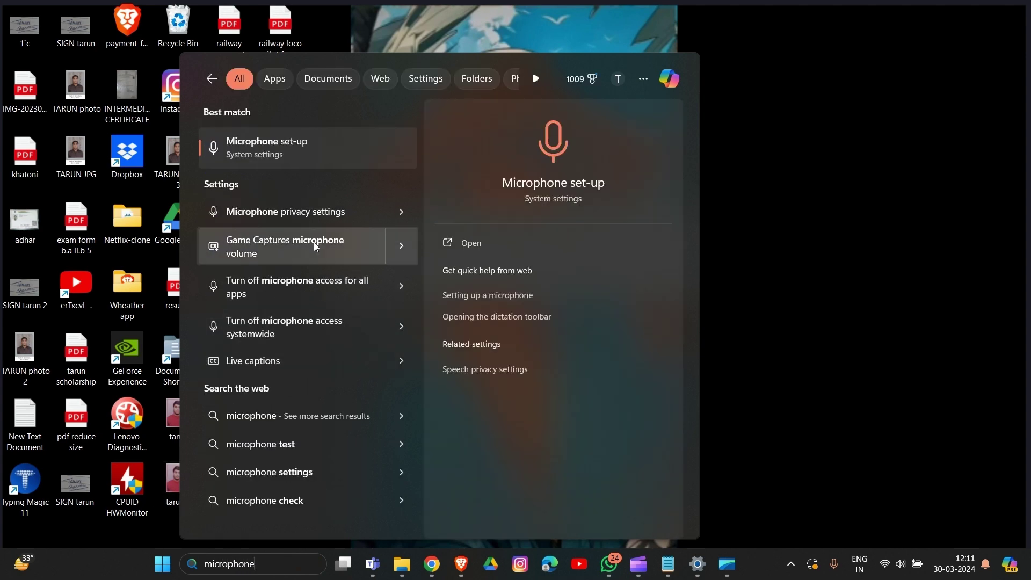
pyautogui.click(323, 221)
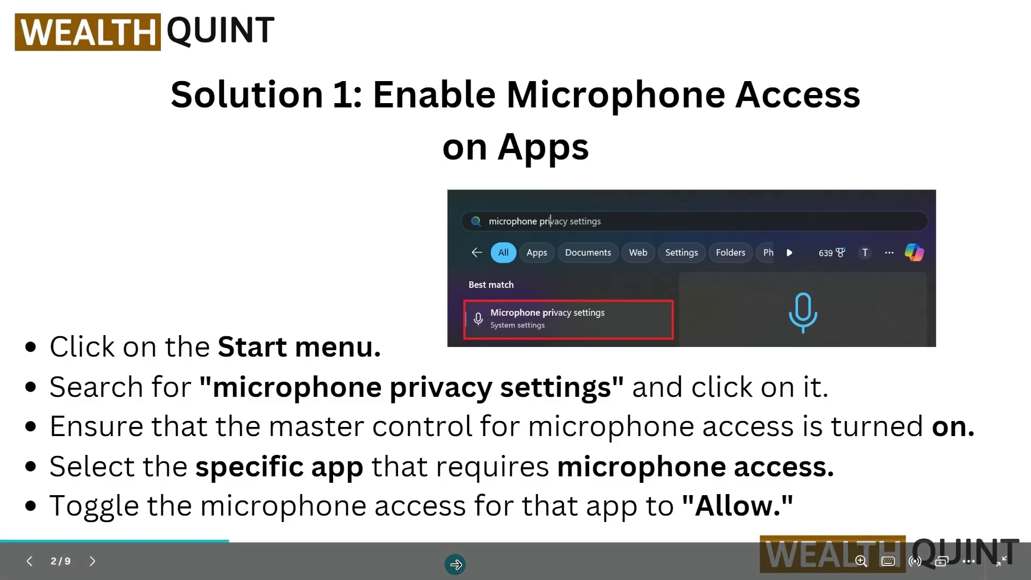
# Advance the slideshow to slide 3/9, Solution 2, and bring up the Start menu.
pyautogui.click(457, 565)
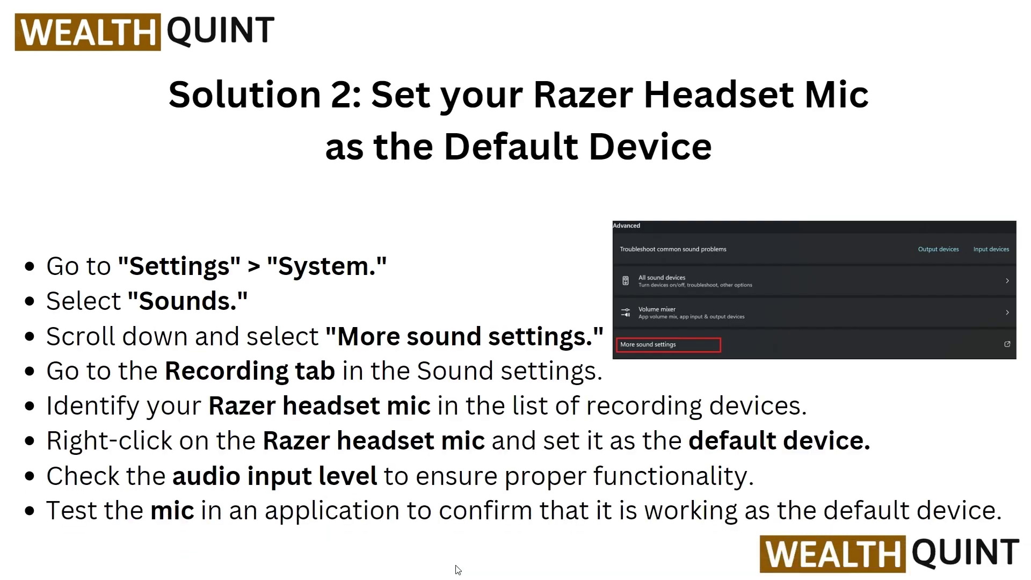
pyautogui.moveTo(456, 574)
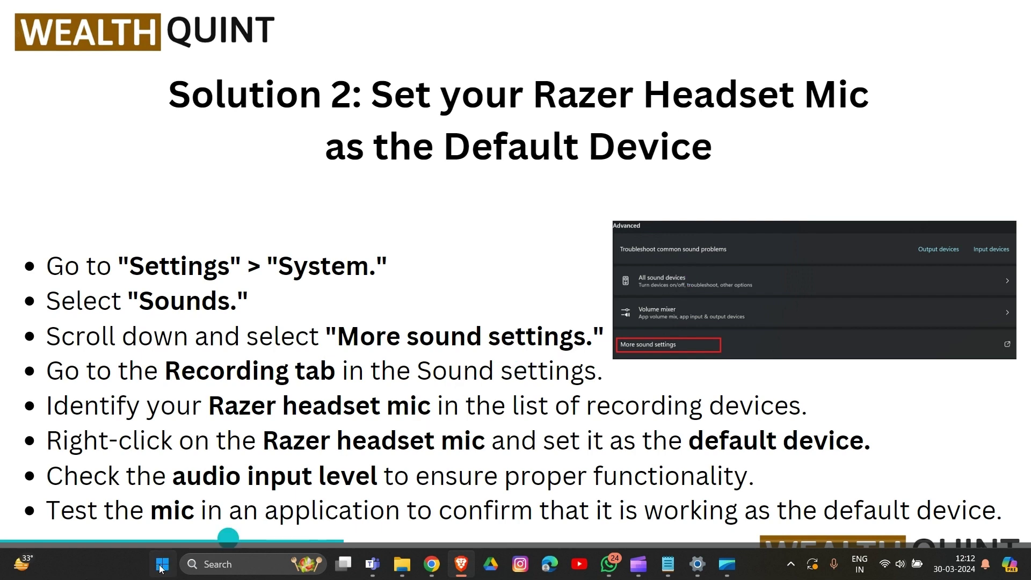
pyautogui.press('super')
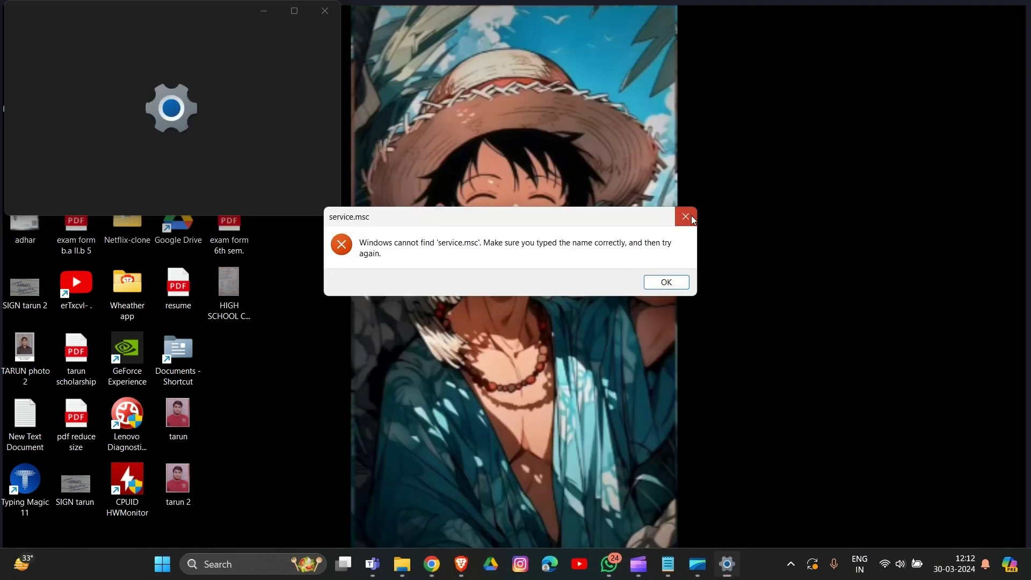
# Dismiss the cannot-find error and Run dialog, then maximize Settings.
pyautogui.click(686, 216)
pyautogui.click(241, 407)
pyautogui.click(294, 12)
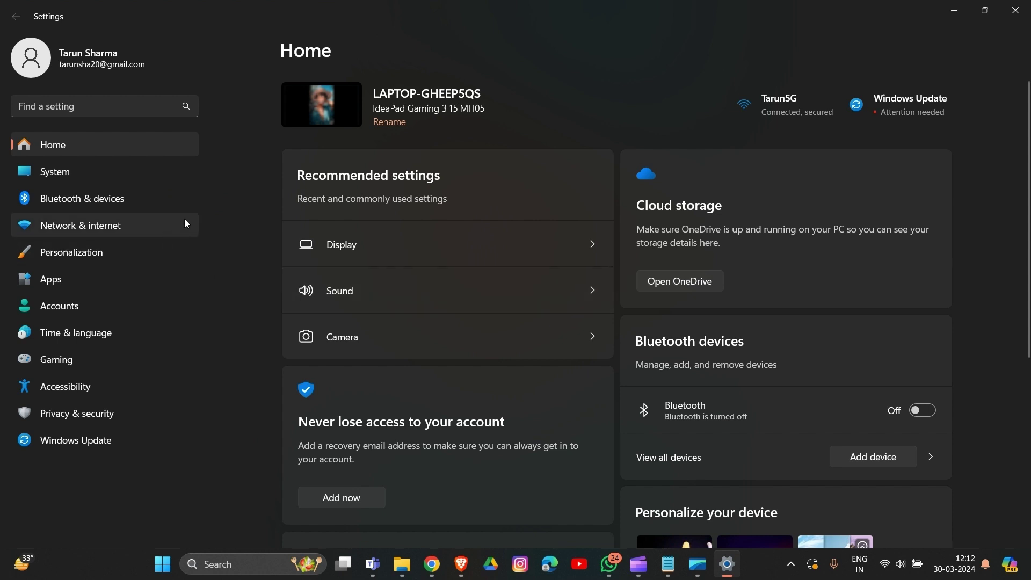
# Go to System > Sound and open More sound settings for the classic Sound panel.
pyautogui.click(163, 170)
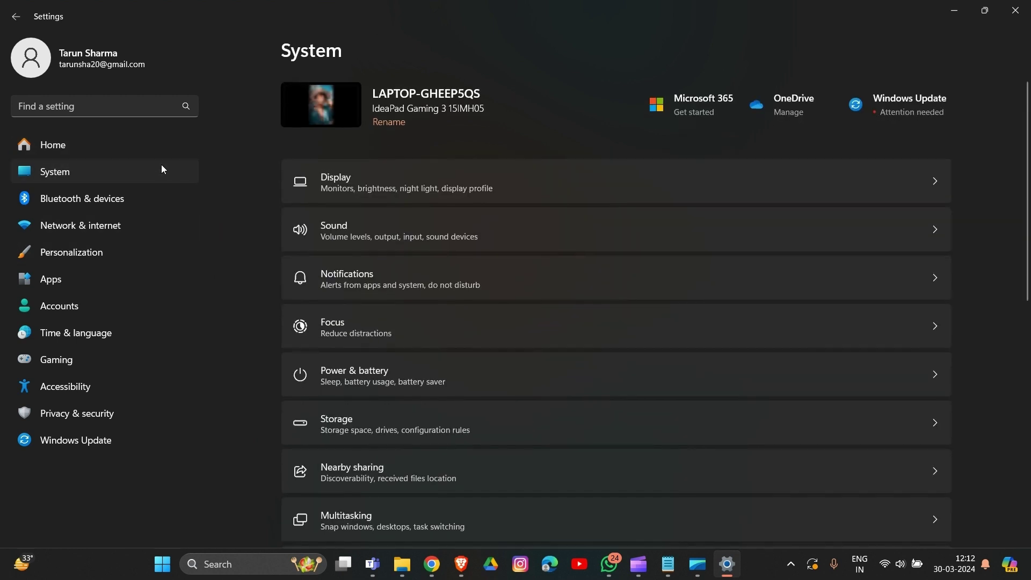
pyautogui.click(361, 247)
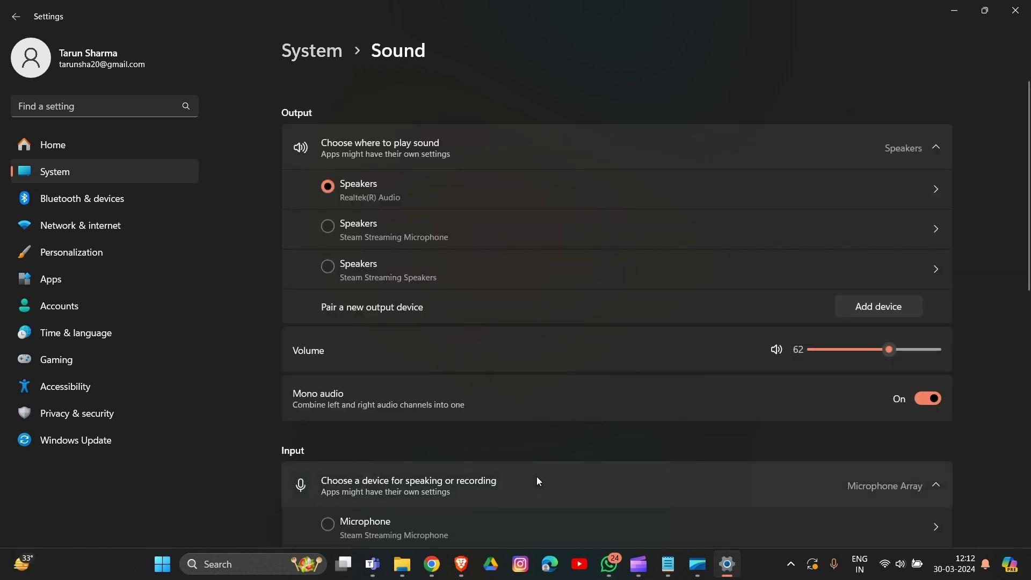
pyautogui.scroll(-10, 539, 479)
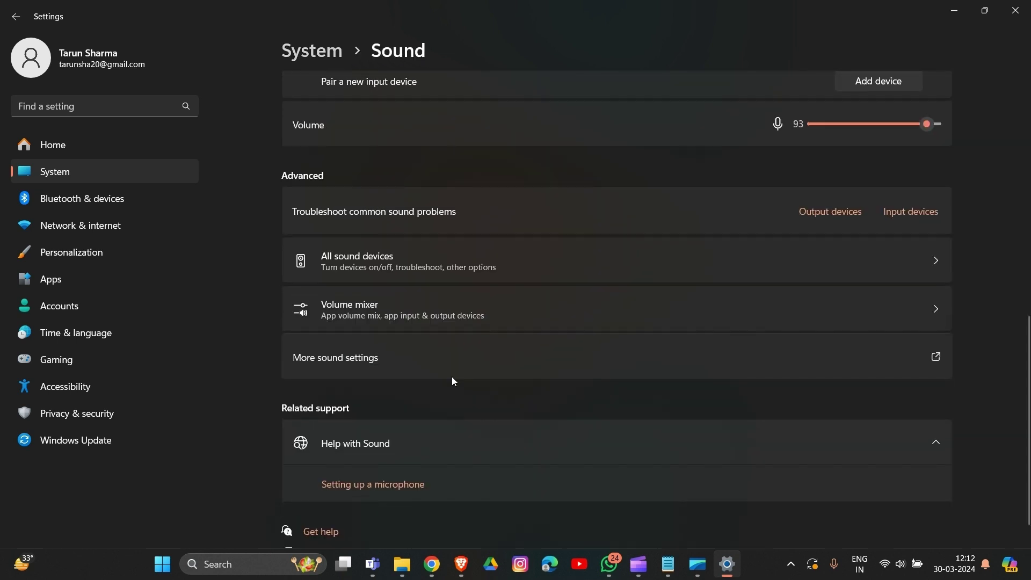
pyautogui.click(444, 359)
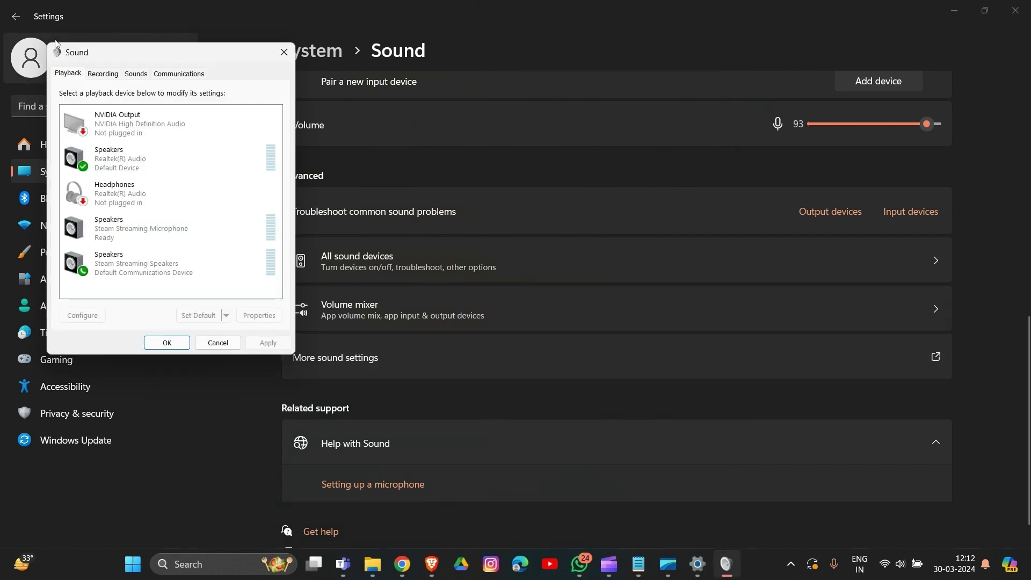
# On the Recording tab, inspect External Mic and Microphone Array, viewing Microphone Array's options.
pyautogui.click(105, 75)
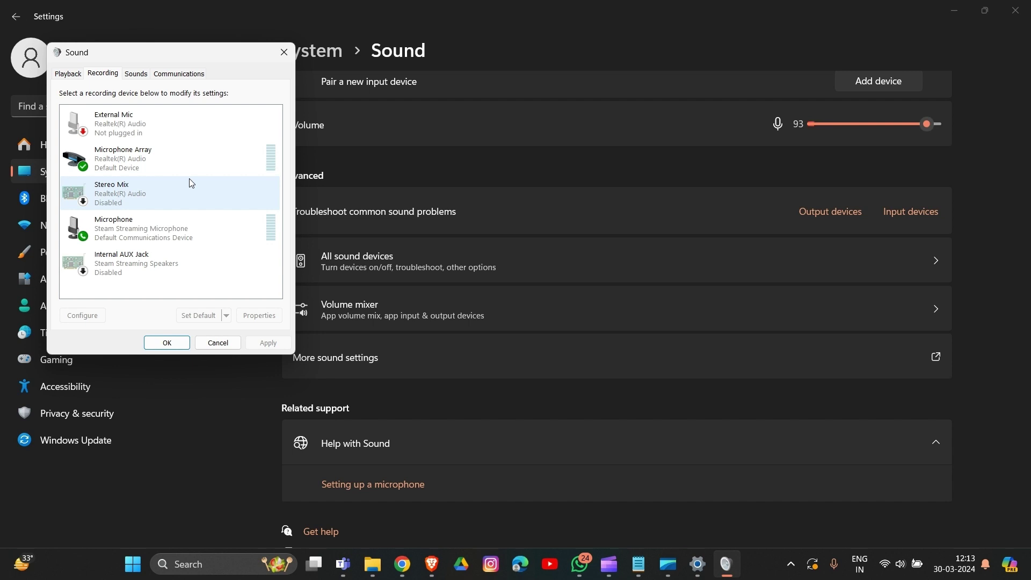
pyautogui.click(188, 128)
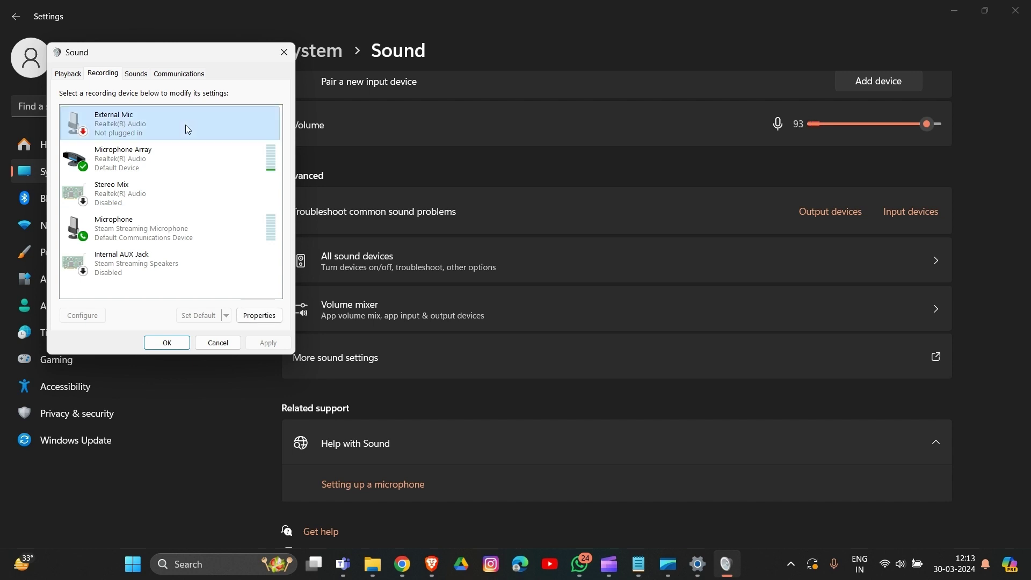
pyautogui.click(165, 163)
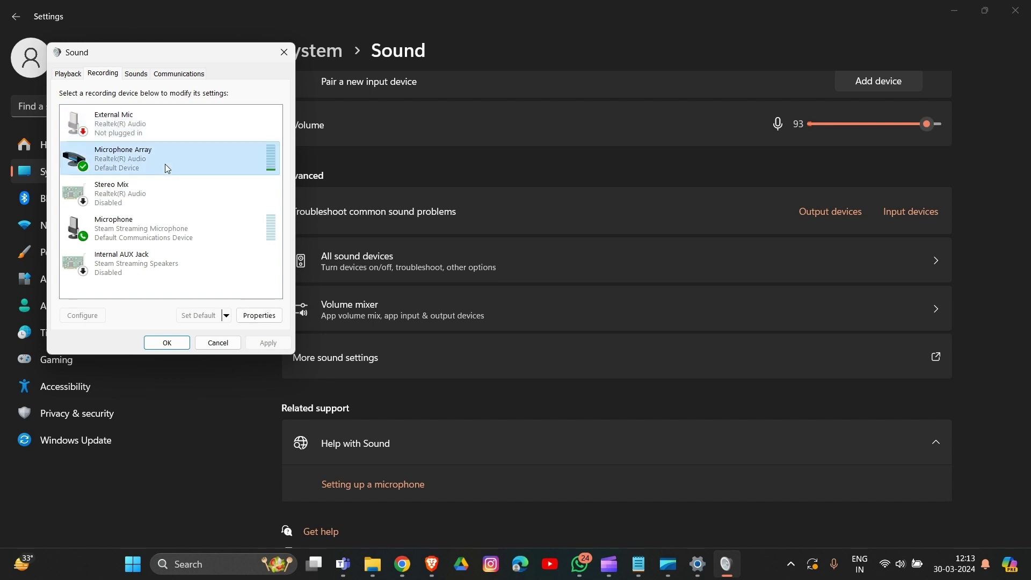
pyautogui.rightClick(165, 164)
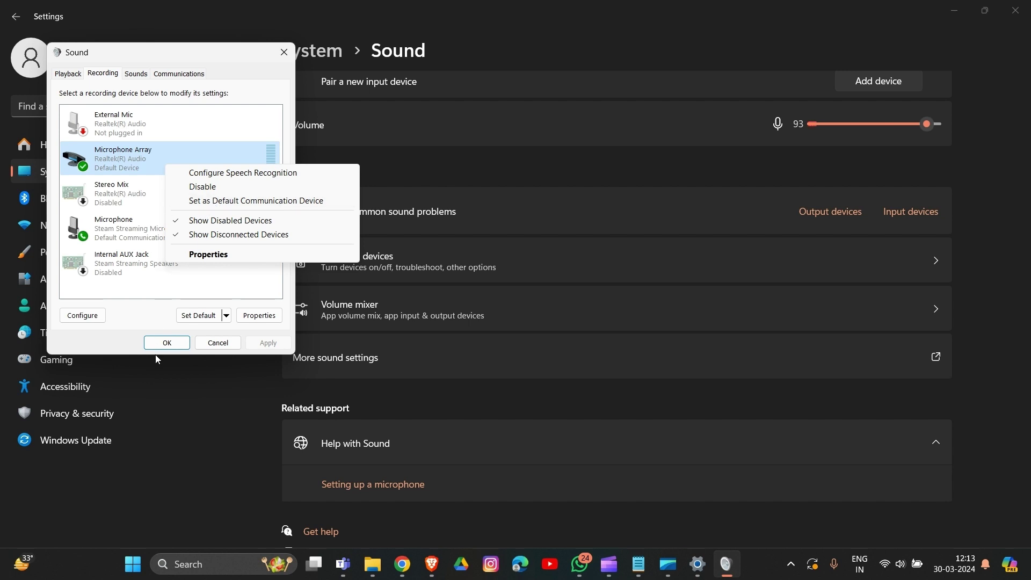
pyautogui.click(168, 346)
# Close the Sound panel and return to the slideshow at slide 4/9.
pyautogui.click(168, 346)
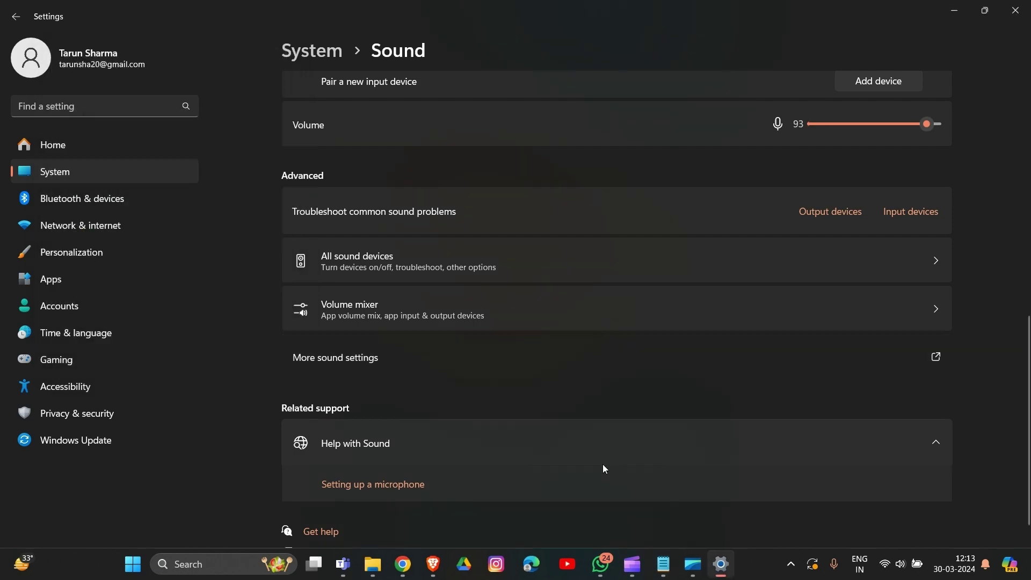
pyautogui.click(461, 576)
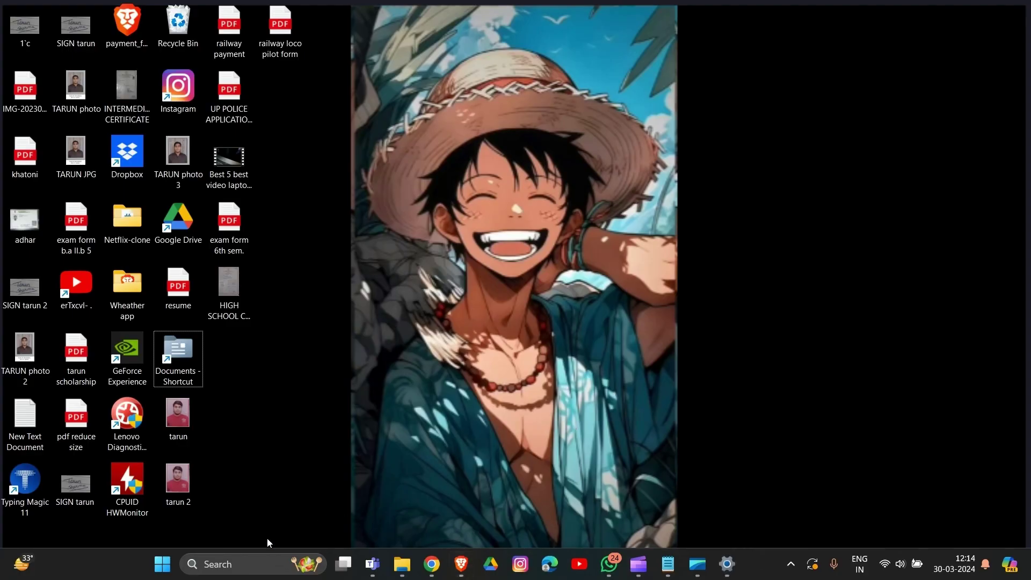
# Open Windows Settings and browse the Privacy & security page.
pyautogui.click(162, 564)
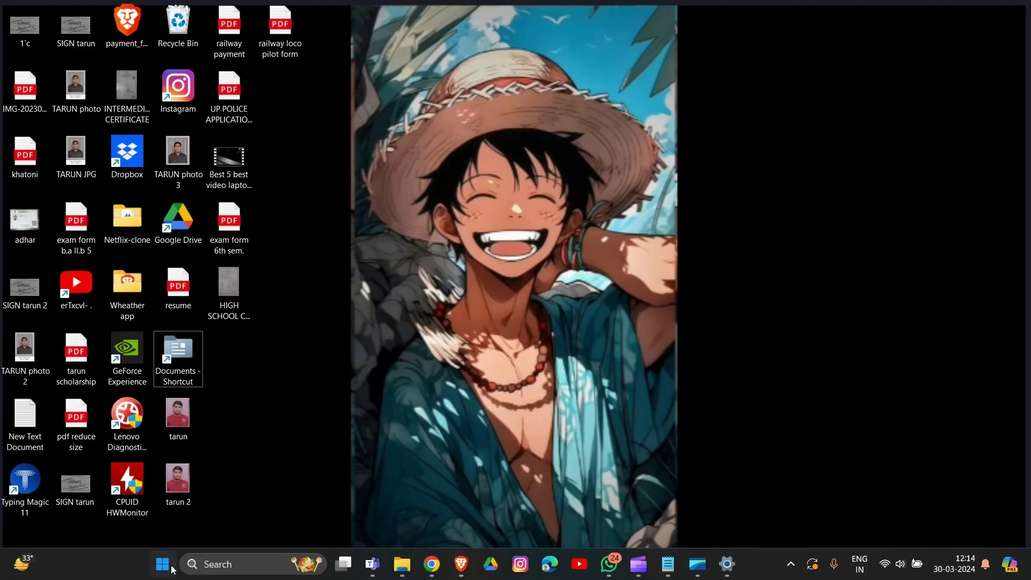
pyautogui.click(432, 233)
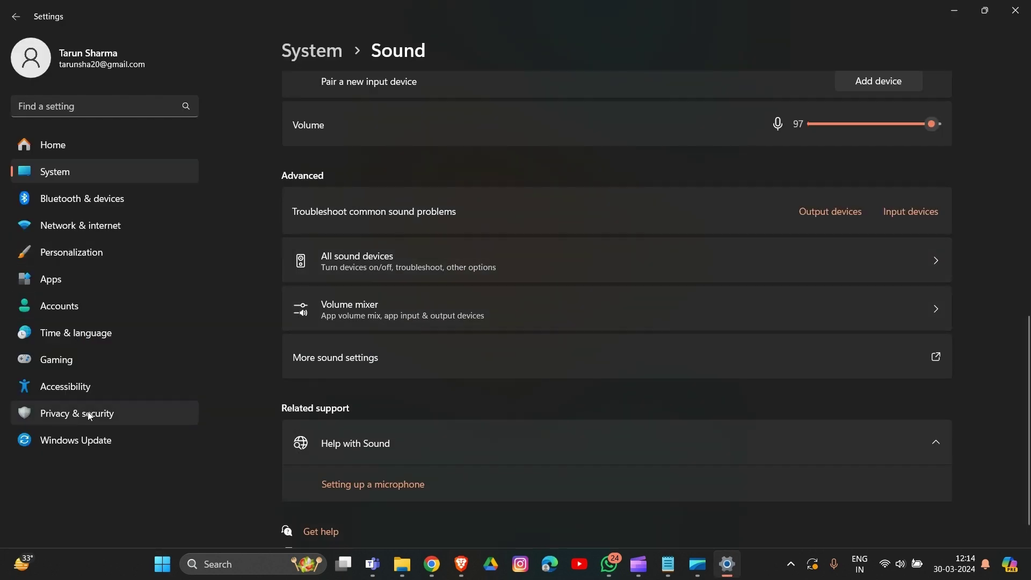
pyautogui.click(88, 414)
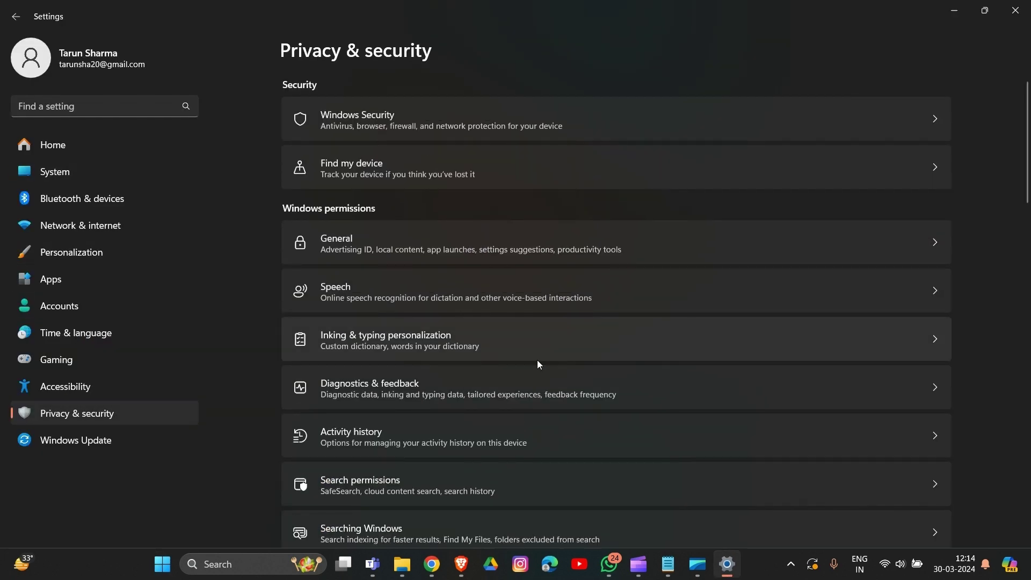
pyautogui.scroll(-6, 537, 360)
pyautogui.scroll(-15, 539, 365)
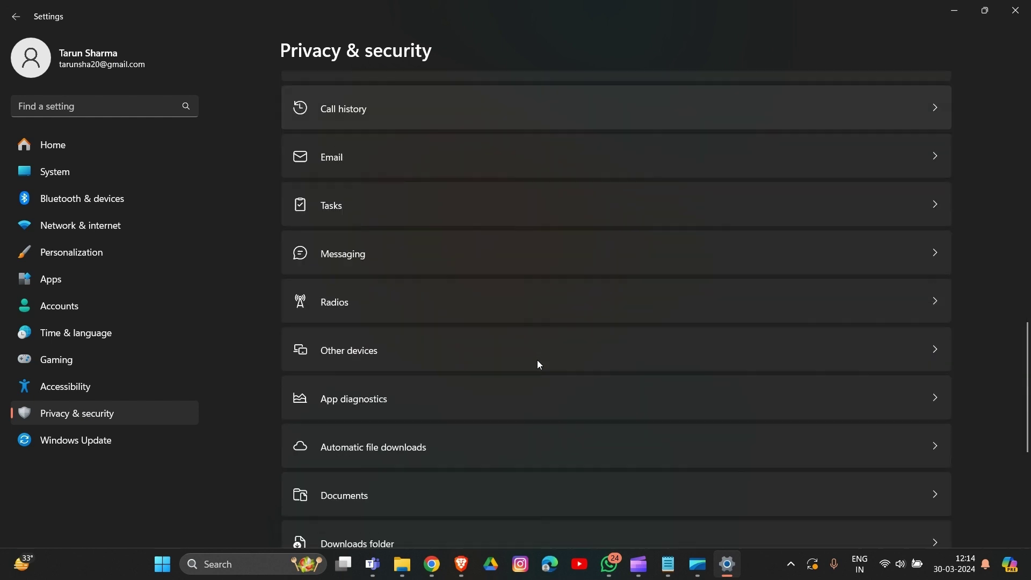
pyautogui.scroll(-2, 539, 365)
pyautogui.scroll(9, 539, 365)
pyautogui.scroll(2, 539, 365)
pyautogui.scroll(-8, 540, 365)
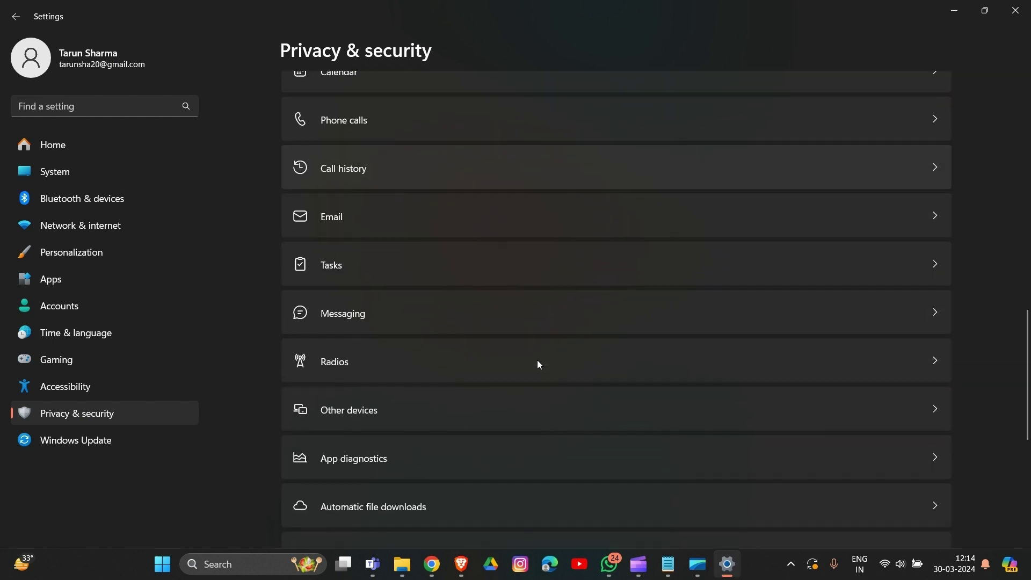
pyautogui.scroll(-4, 539, 366)
pyautogui.scroll(7, 539, 366)
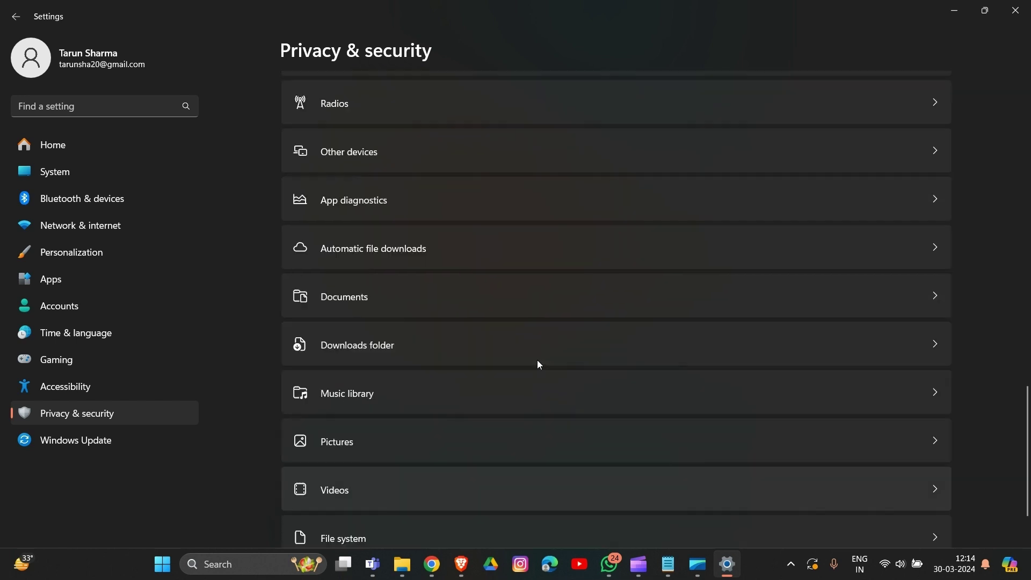
# Go to System > Troubleshoot and open the Other troubleshooters list.
pyautogui.click(71, 173)
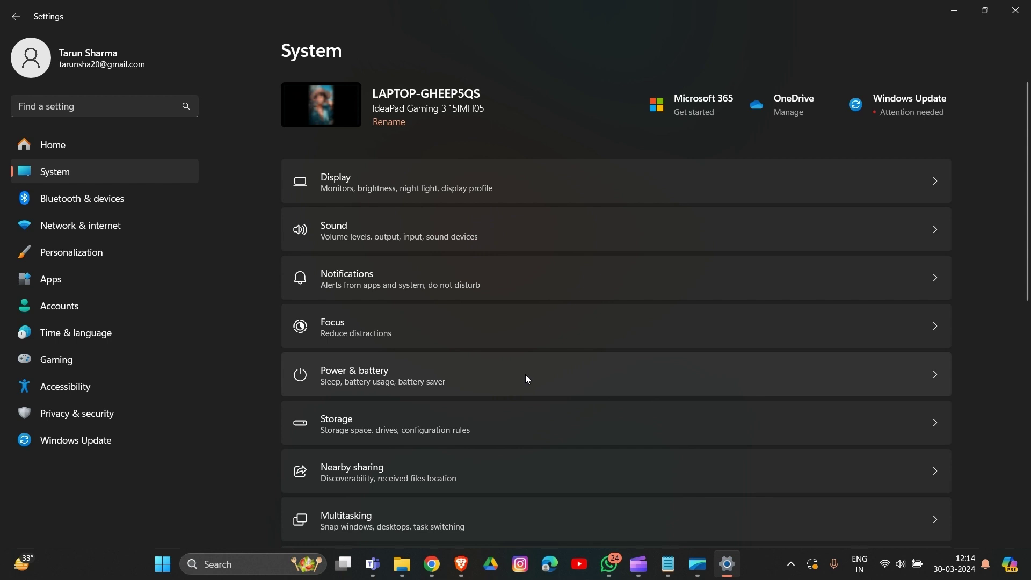
pyautogui.scroll(-4, 527, 376)
pyautogui.scroll(-1, 526, 375)
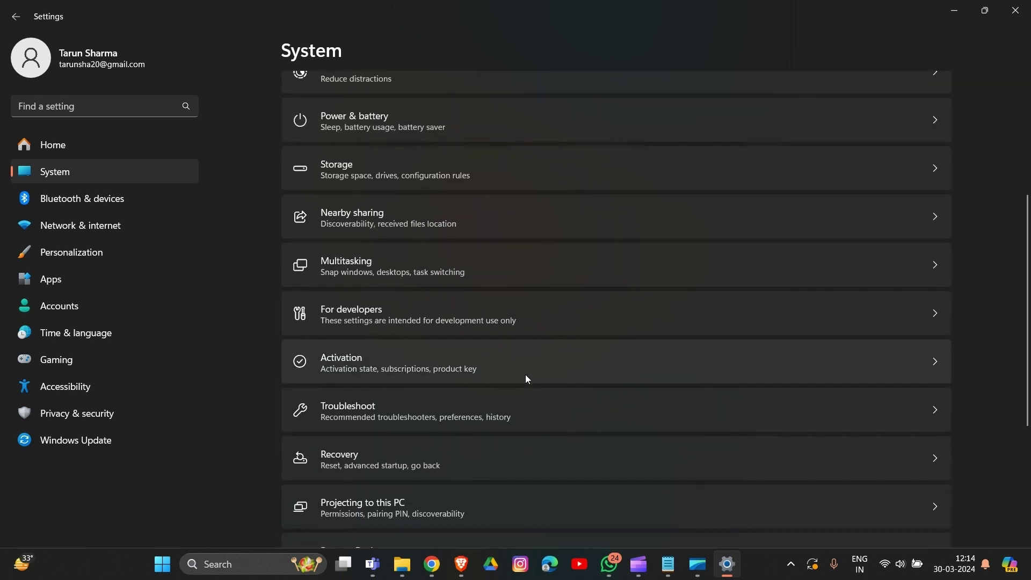
pyautogui.click(459, 421)
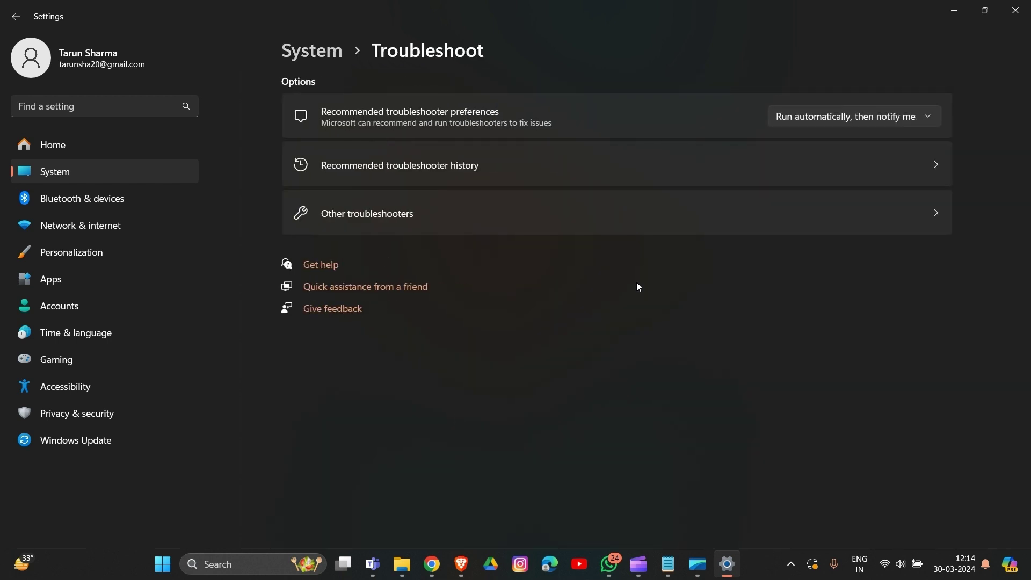
pyautogui.click(717, 210)
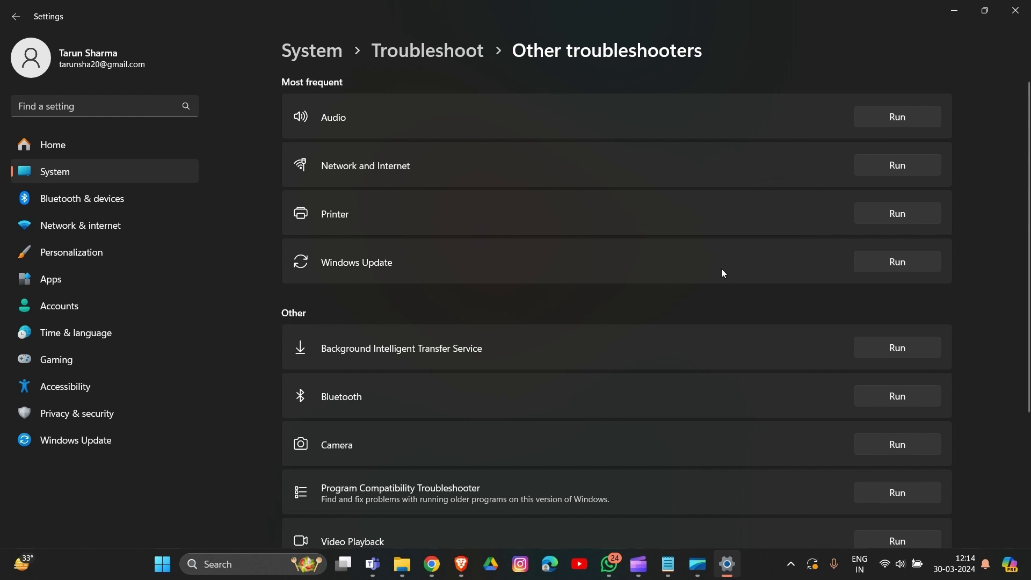
pyautogui.scroll(-5, 688, 335)
pyautogui.scroll(6, 688, 334)
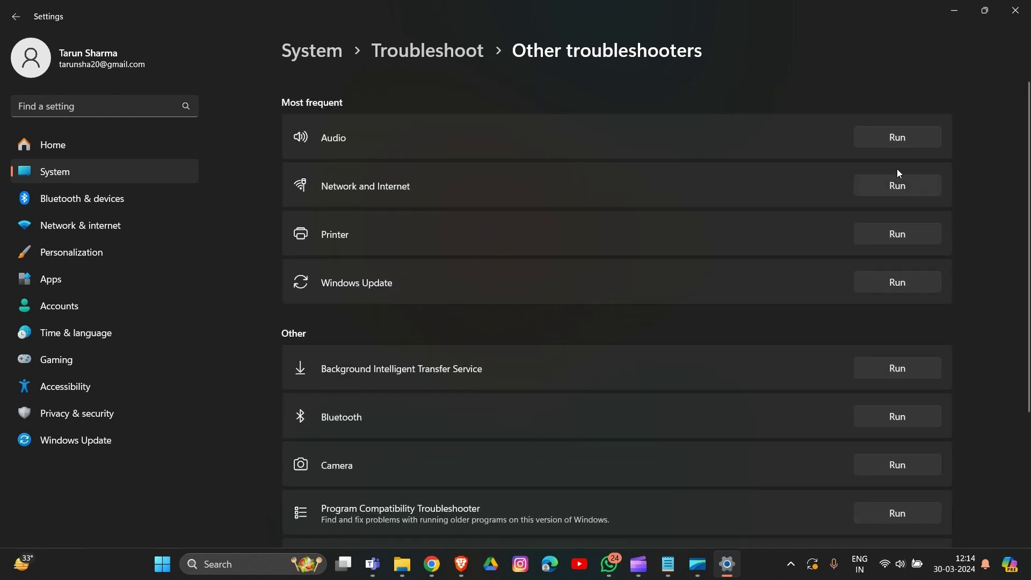
pyautogui.click(915, 134)
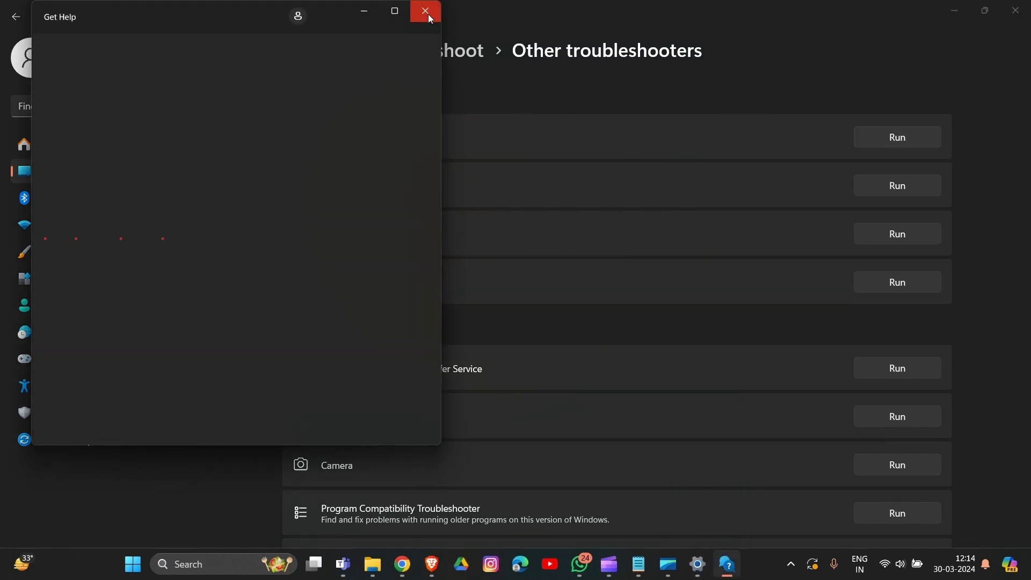
pyautogui.click(432, 16)
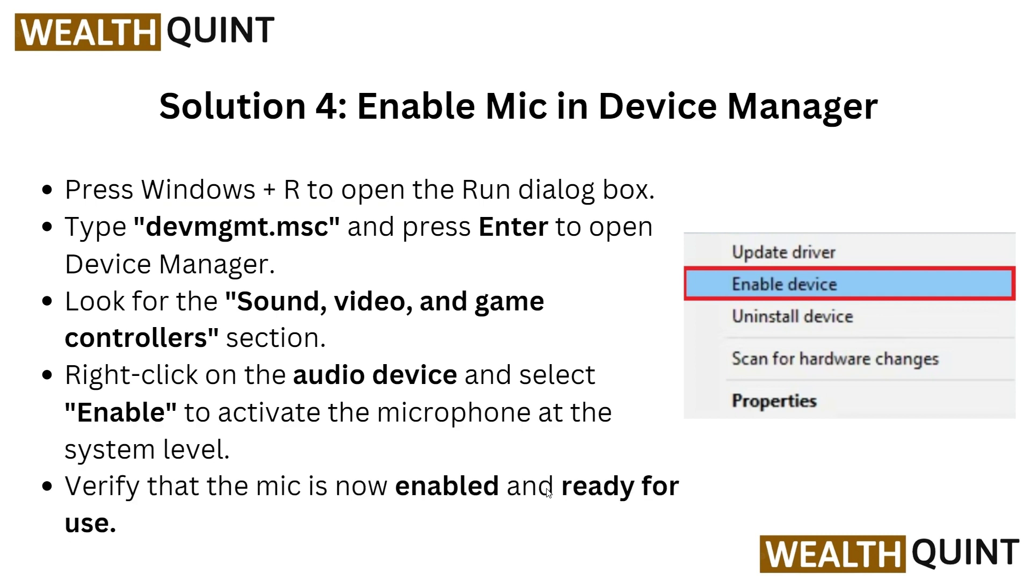
# Run devmgmt.msc from the Win+R Run dialog to launch Device Manager.
pyautogui.press('super+r')
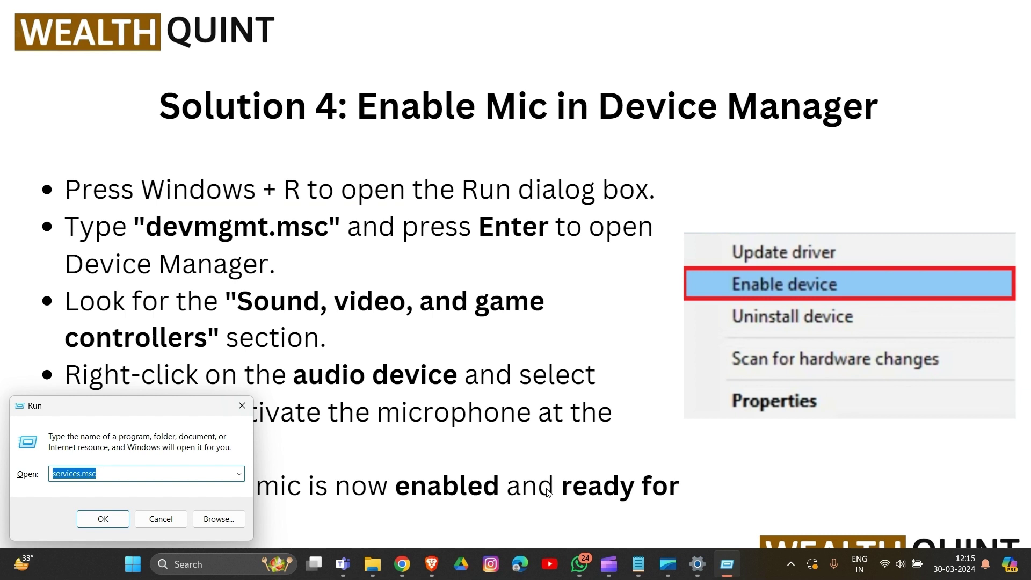
pyautogui.write('dev')
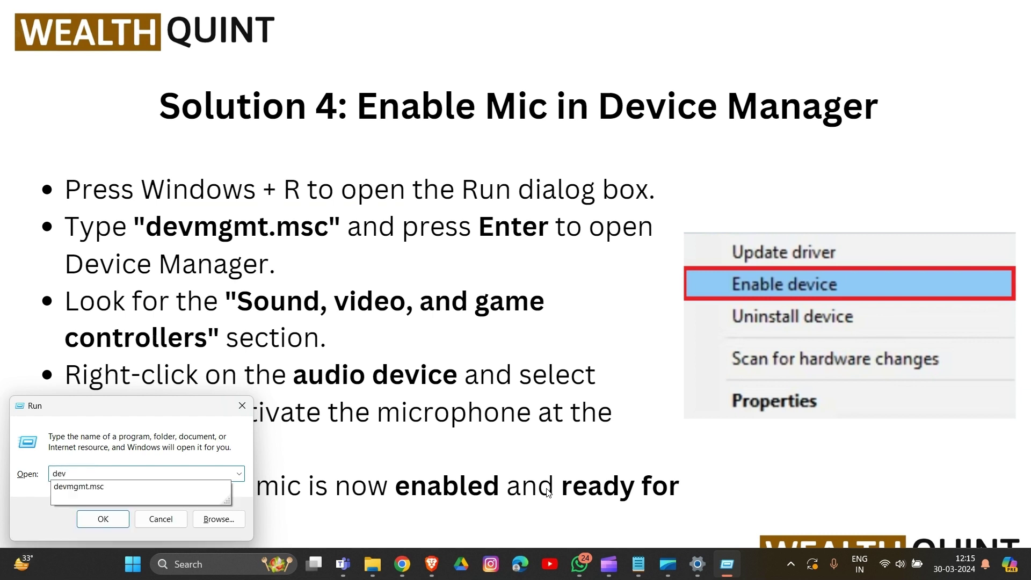
pyautogui.write('gmt.msc')
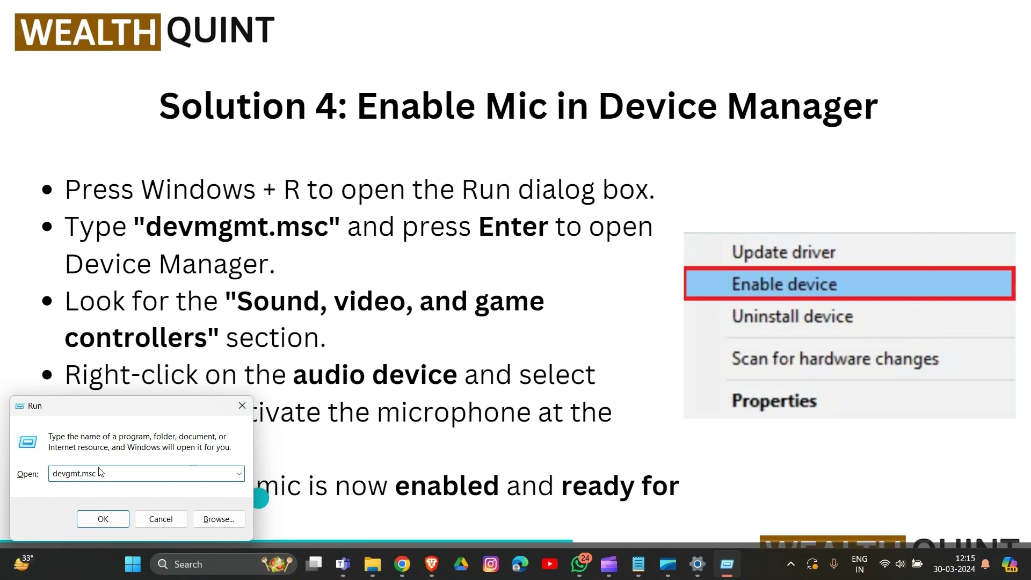
pyautogui.click(66, 474)
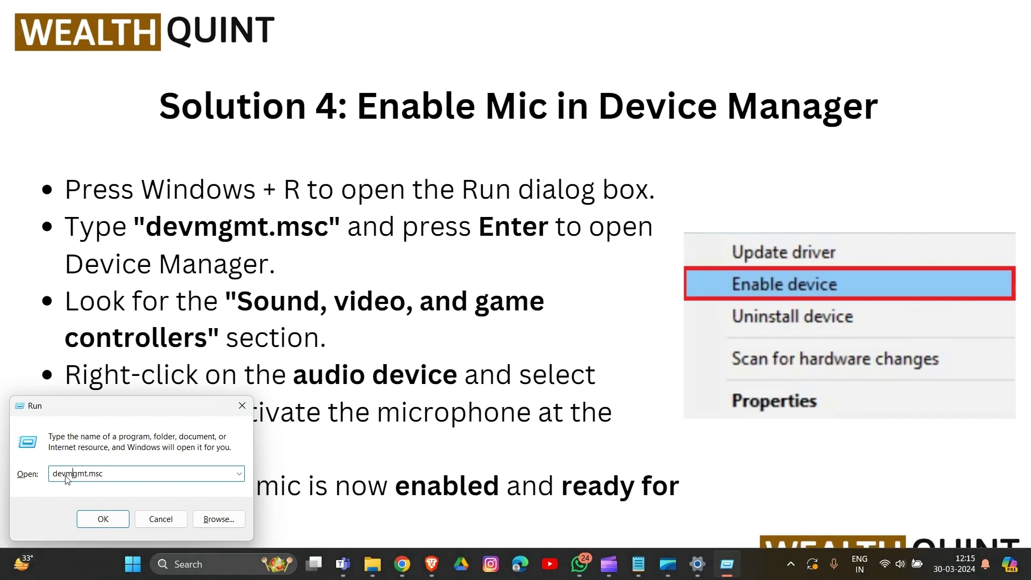
pyautogui.click(99, 521)
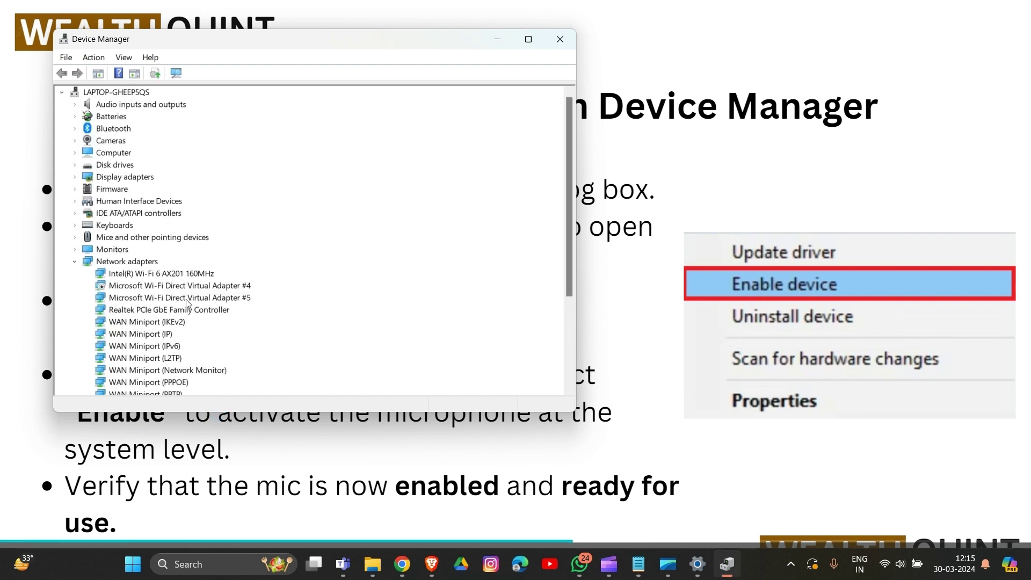
# Expand Sound, video and game controllers and view Realtek(R) Audio's actions without changing anything.
pyautogui.scroll(-4, 187, 304)
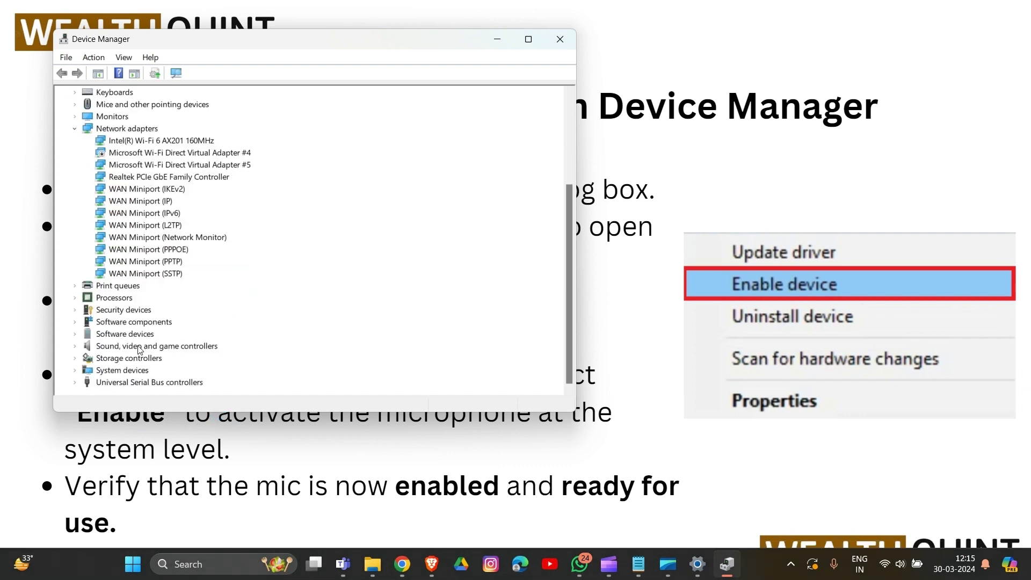
pyautogui.click(140, 350)
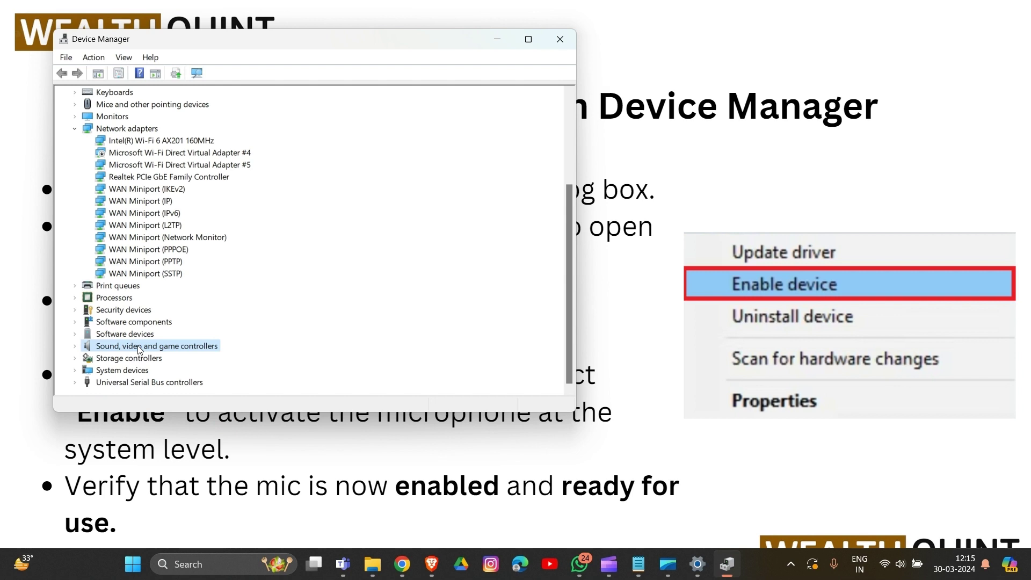
pyautogui.doubleClick(140, 350)
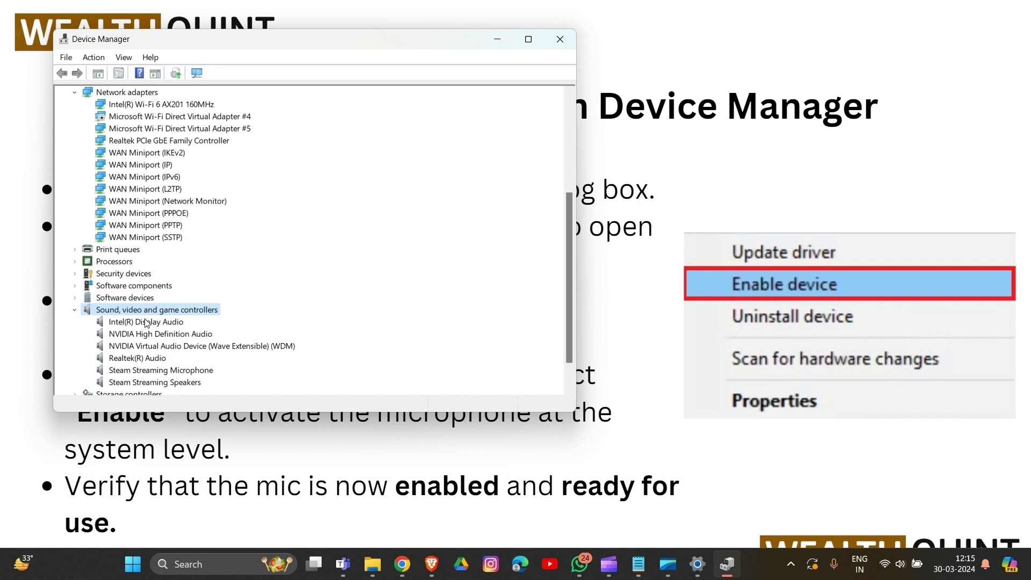
pyautogui.click(149, 361)
pyautogui.rightClick(148, 361)
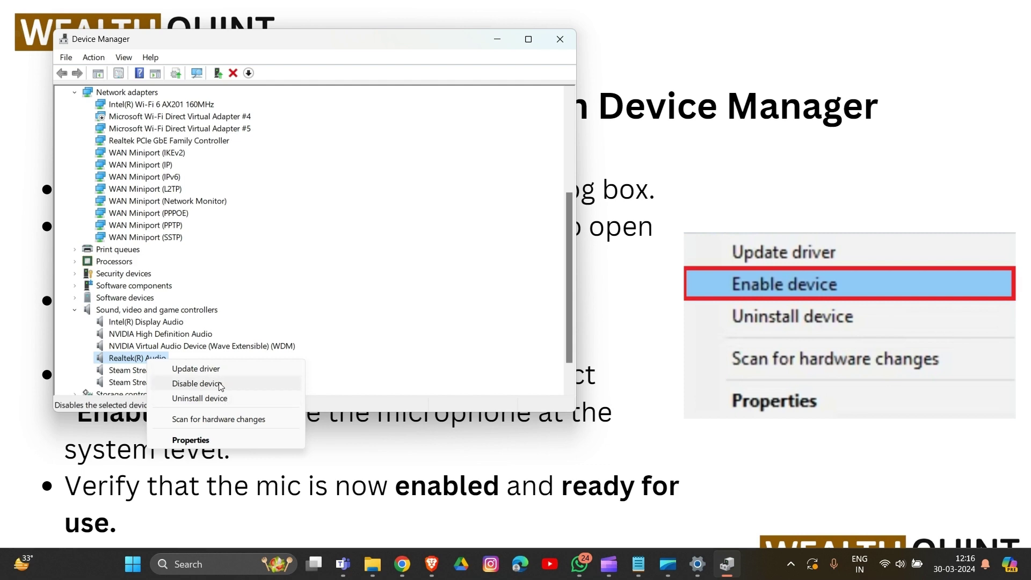
pyautogui.click(348, 366)
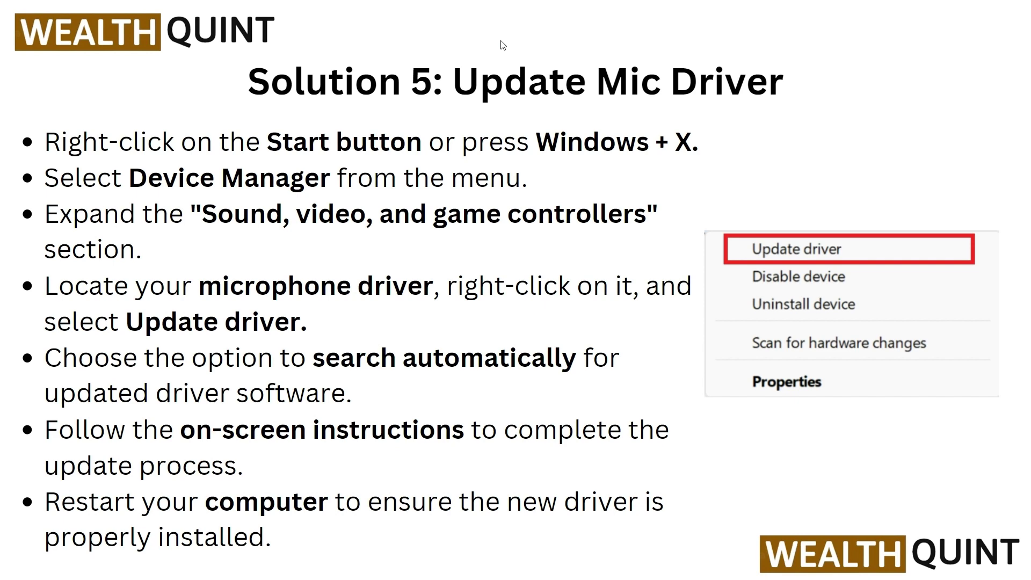
# Reopen Device Manager via Win+X and auto-search for an updated Realtek(R) Audio driver.
pyautogui.press('super+x')
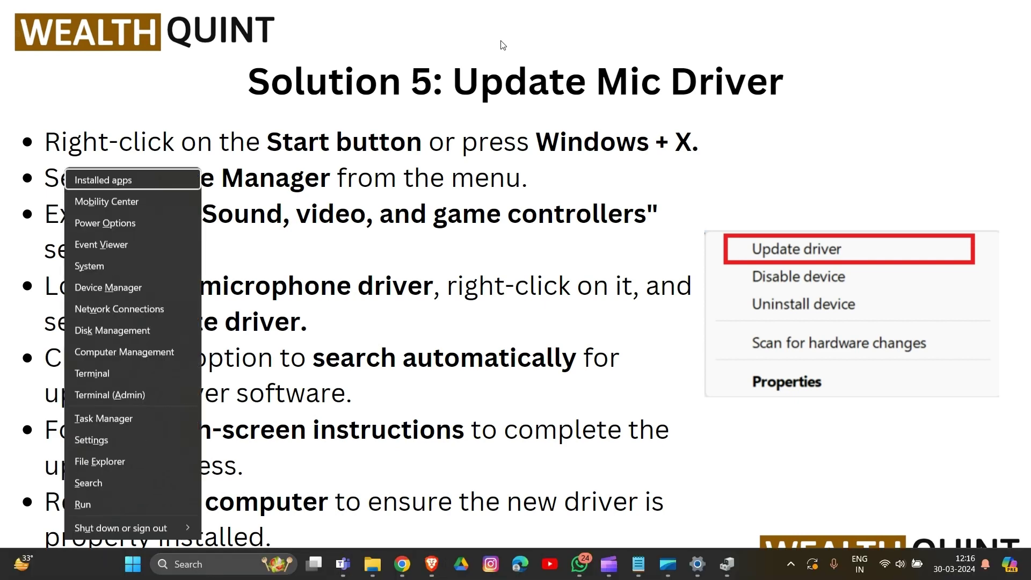
pyautogui.click(237, 223)
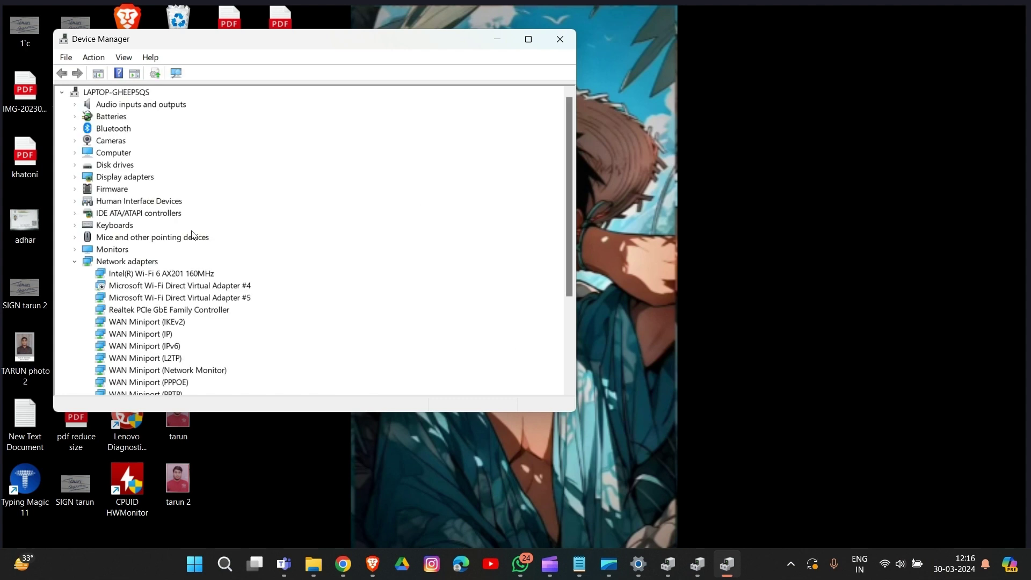
pyautogui.scroll(-4, 219, 231)
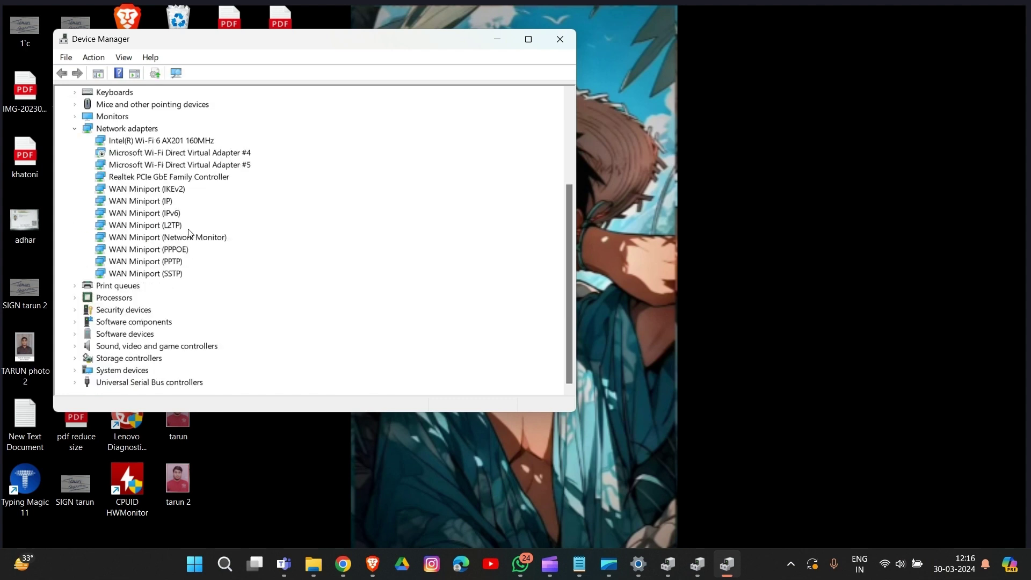
pyautogui.doubleClick(138, 346)
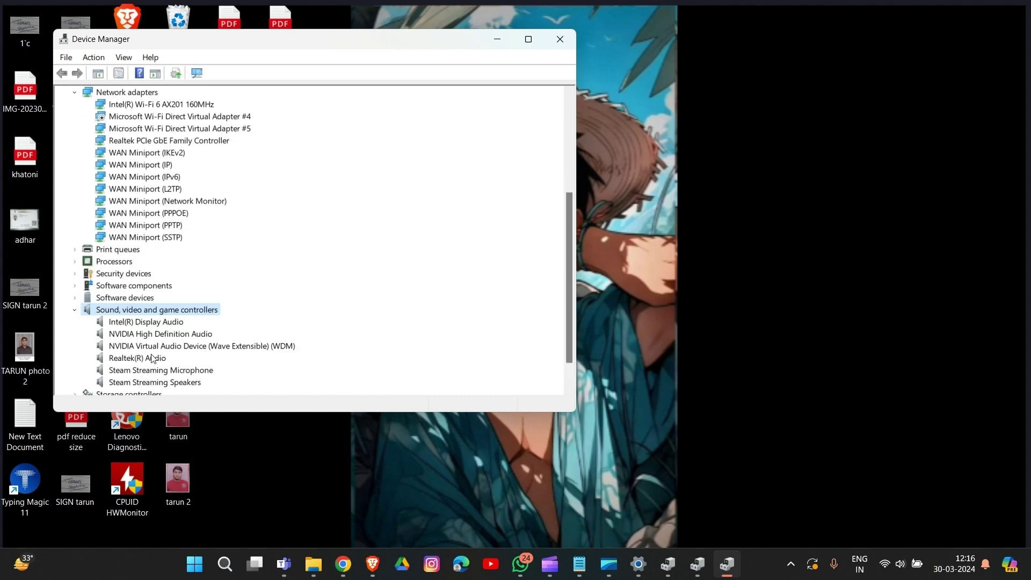
pyautogui.rightClick(153, 358)
pyautogui.click(180, 371)
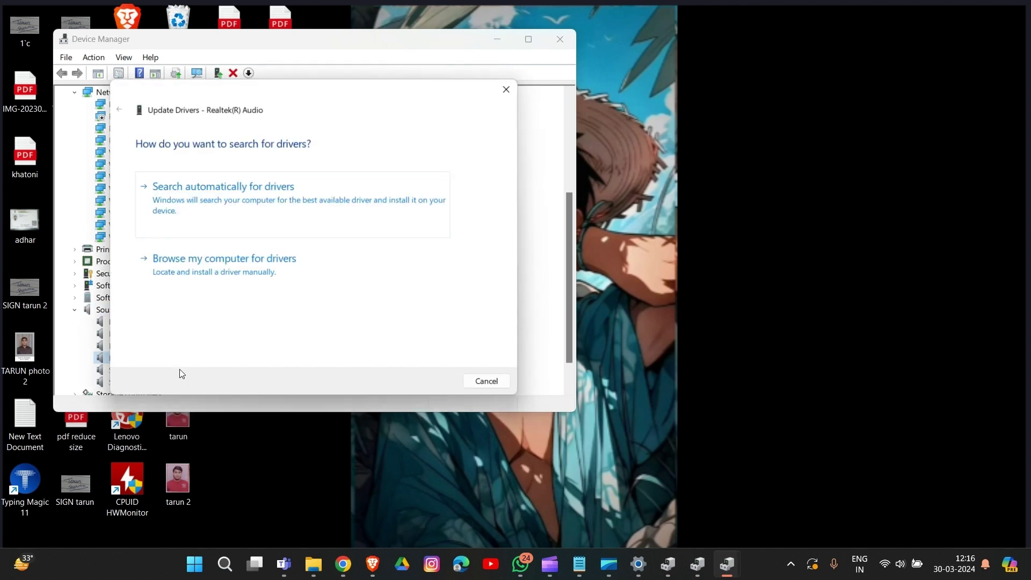
pyautogui.click(307, 215)
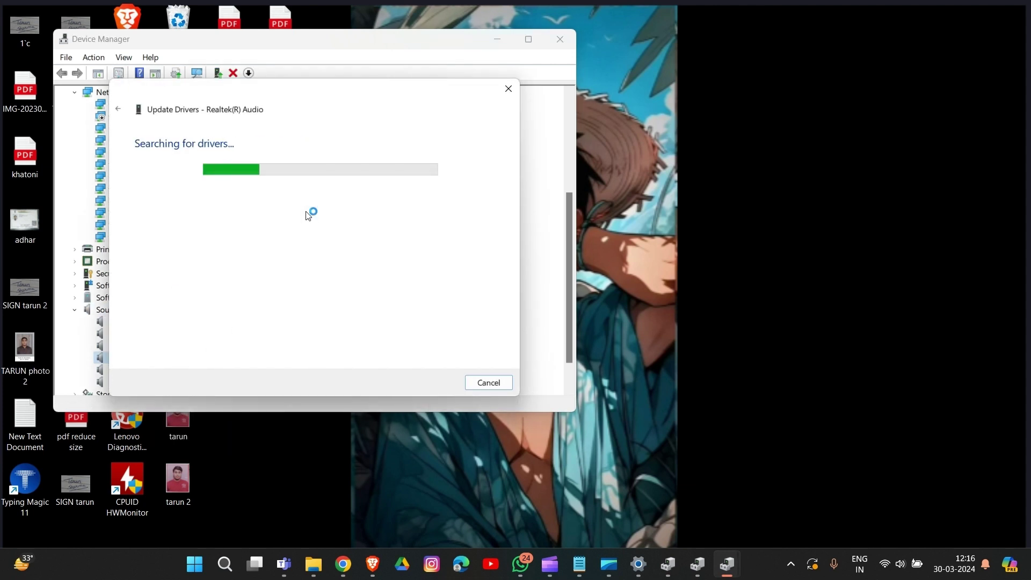